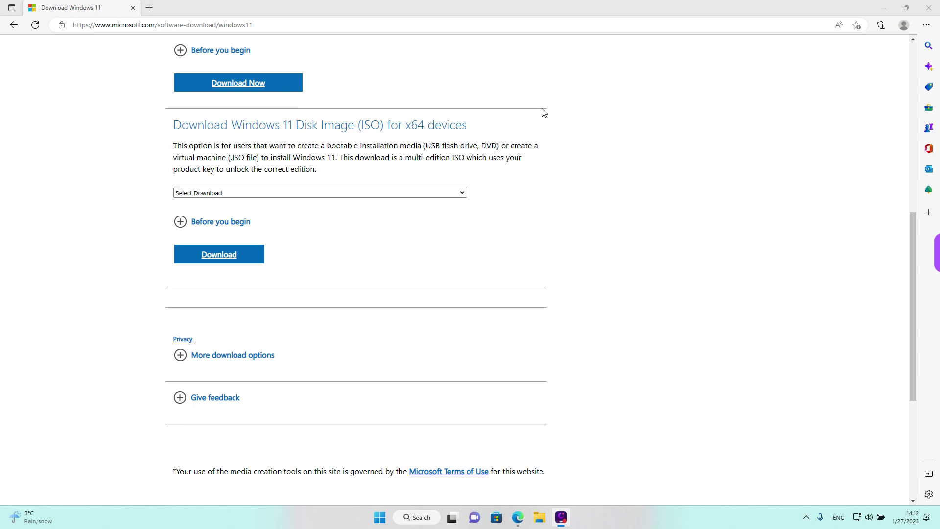
# - Close Edge, relaunch it from the desktop icon, and maximize the new window
pyautogui.scroll(1, 542, 112)
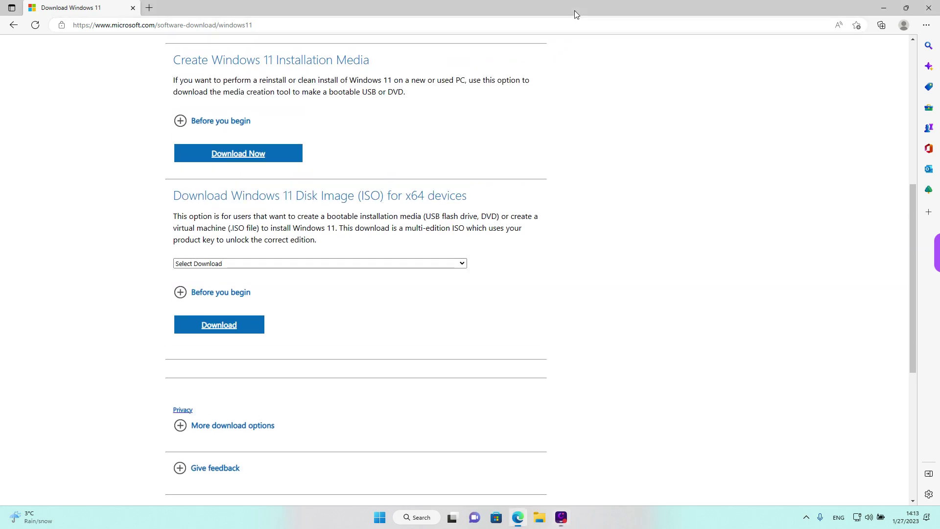
pyautogui.moveTo(574, 10); pyautogui.dragTo(435, 91)
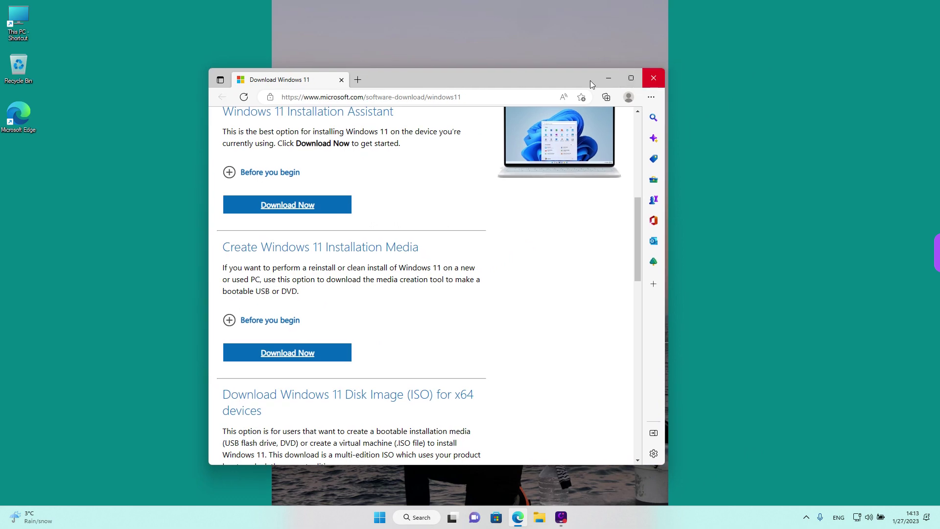
pyautogui.click(652, 75)
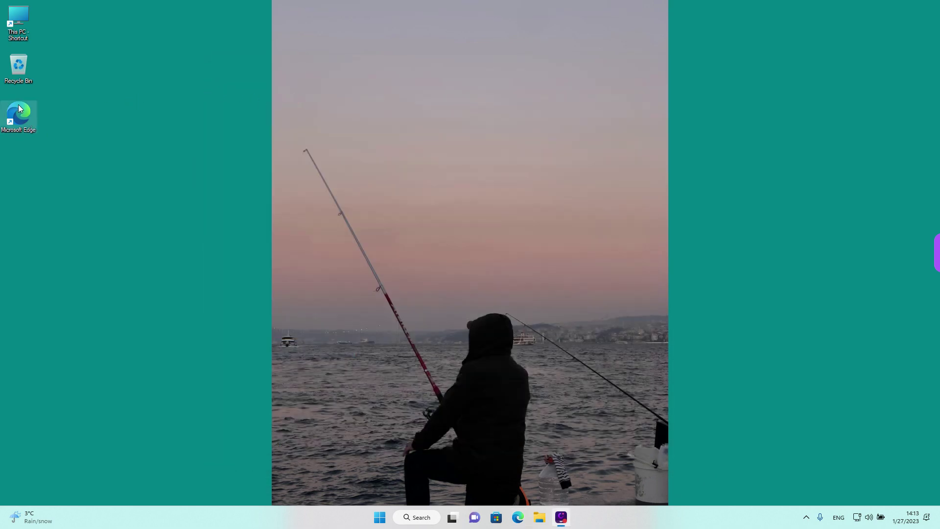
pyautogui.doubleClick(33, 119)
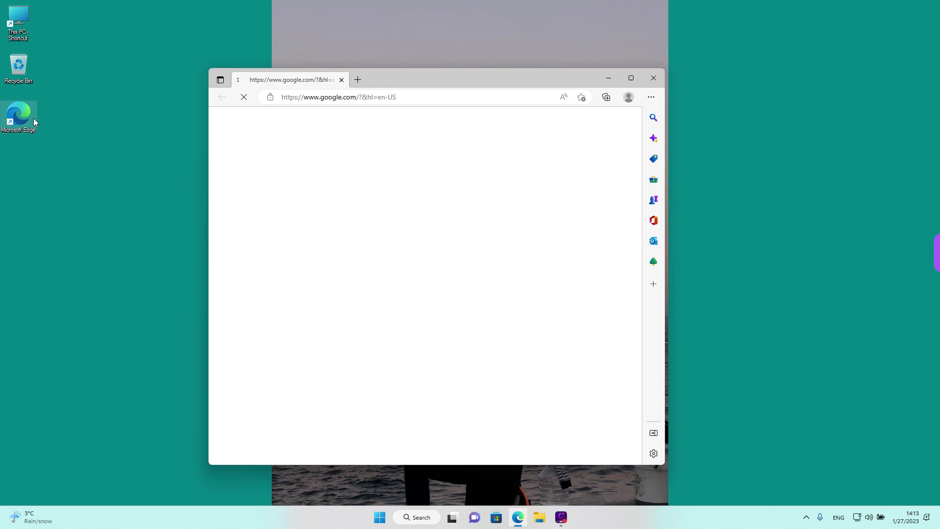
pyautogui.click(631, 78)
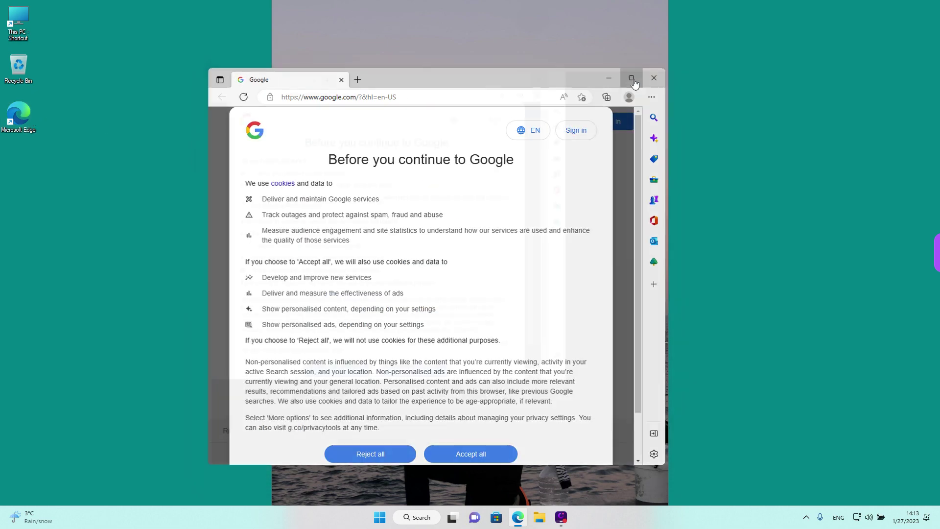
# - Reject Google's optional cookies, search 'DOwnload windows 11', and underline the Microsoft result with the pen
pyautogui.click(408, 411)
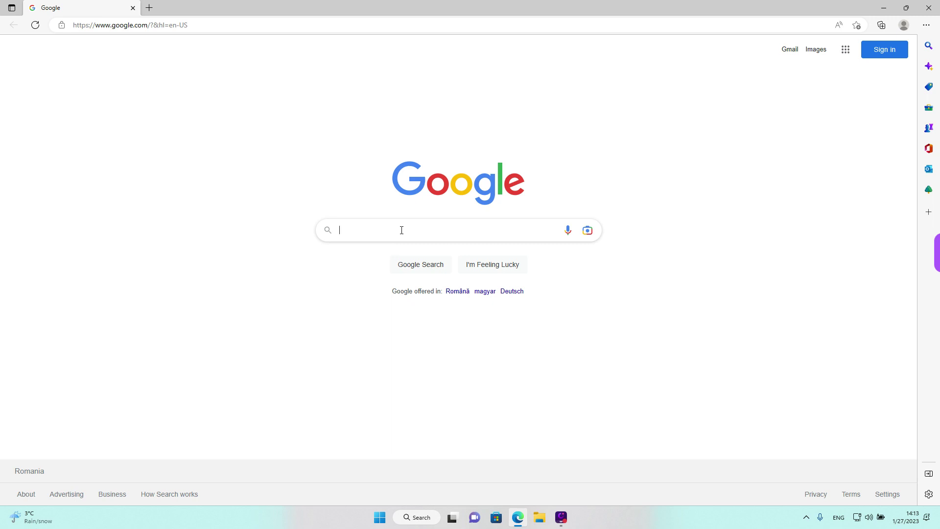
pyautogui.write('DOw')
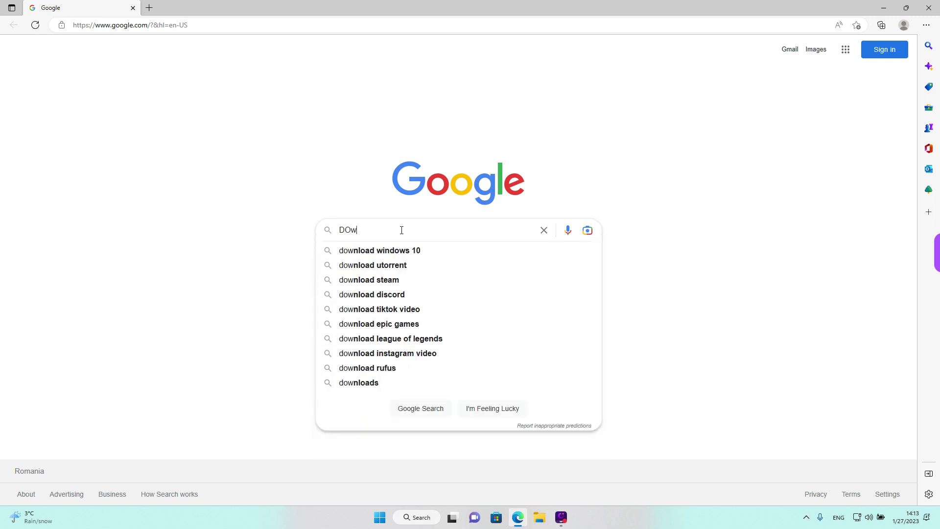
pyautogui.write('nload windo')
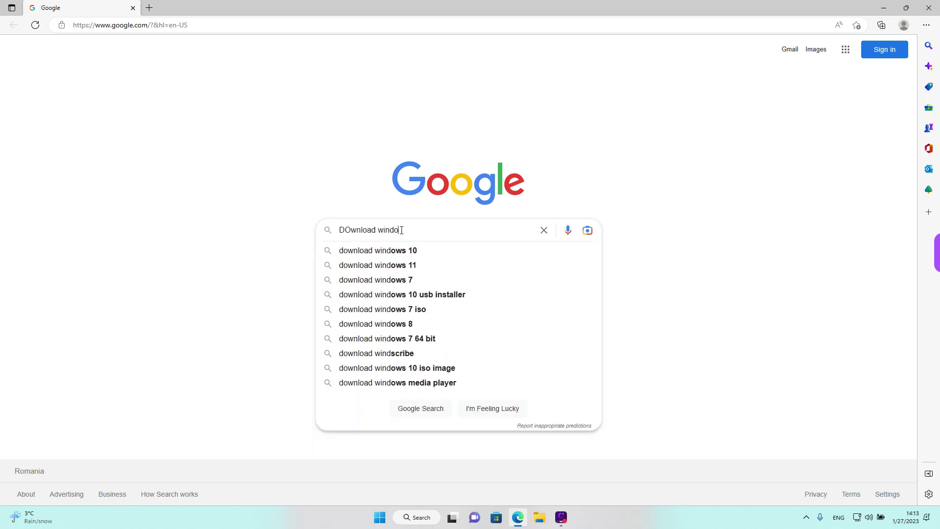
pyautogui.write('ws 11')
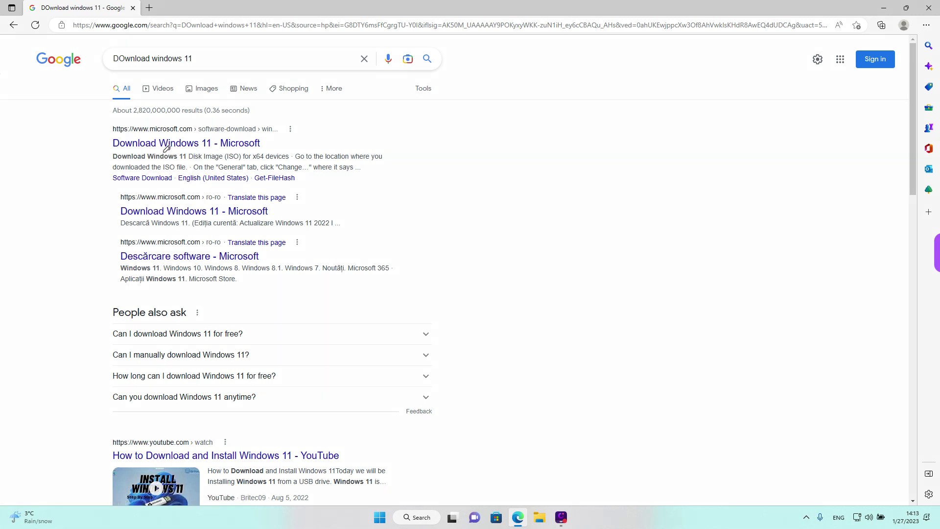
pyautogui.hotkey('ctrl', '2')
pyautogui.moveTo(141, 134); pyautogui.dragTo(196, 135)
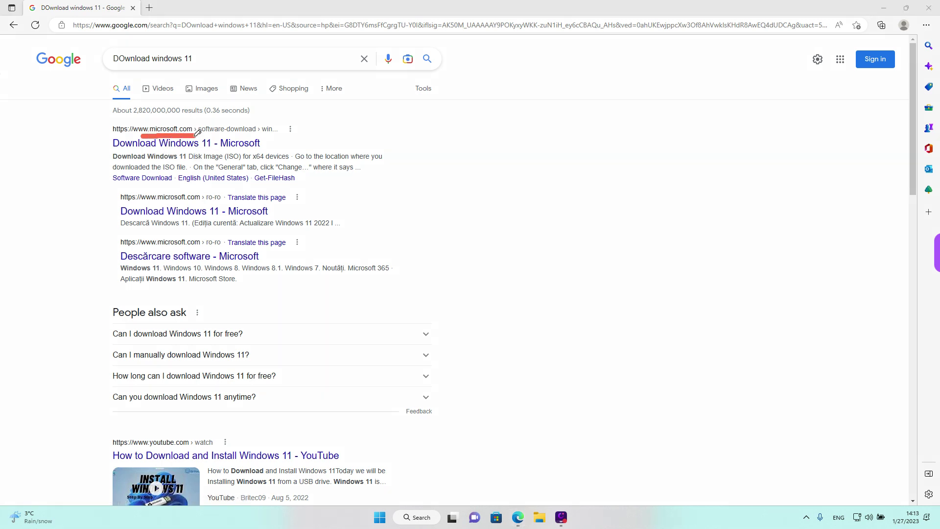
pyautogui.click(114, 151)
pyautogui.moveTo(127, 151); pyautogui.dragTo(271, 151)
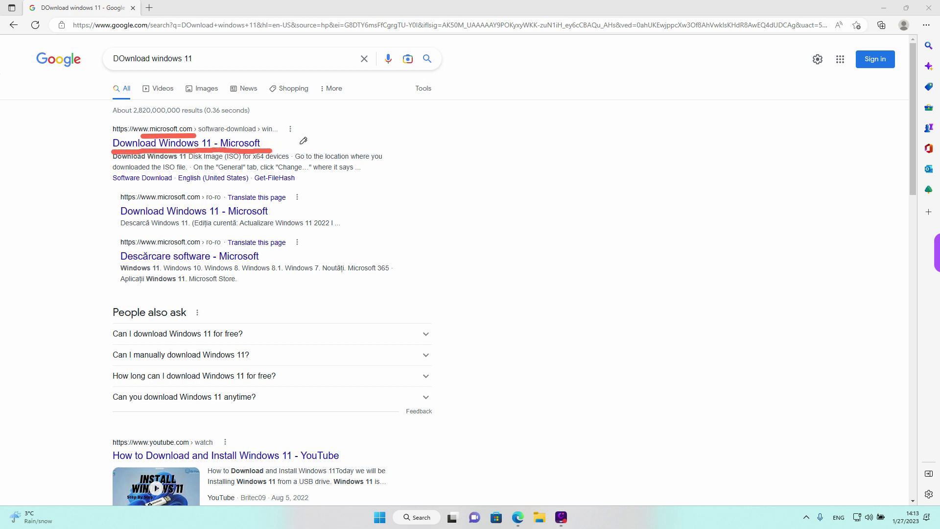
# - Open Microsoft's Download Windows 11 page, scroll to the ISO section, and underline 'x64 devices' in its heading
pyautogui.click(213, 149)
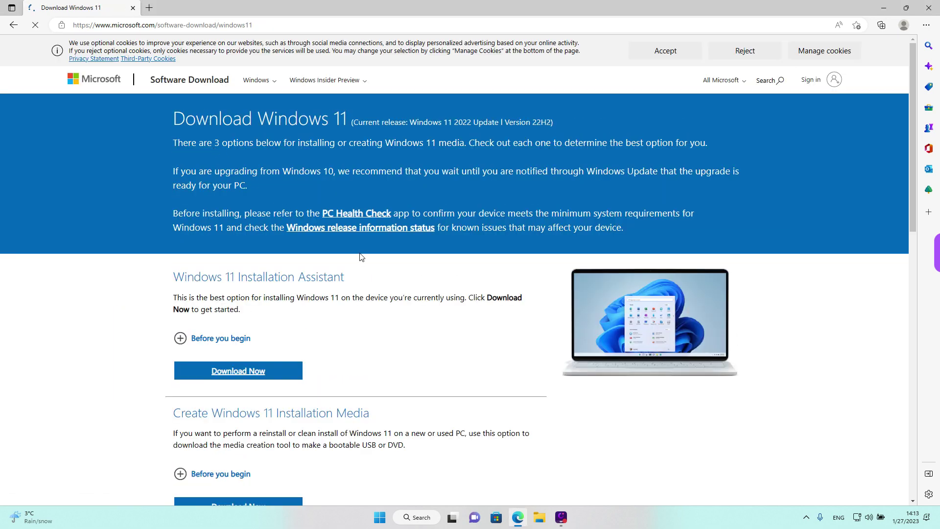
pyautogui.scroll(-4, 373, 277)
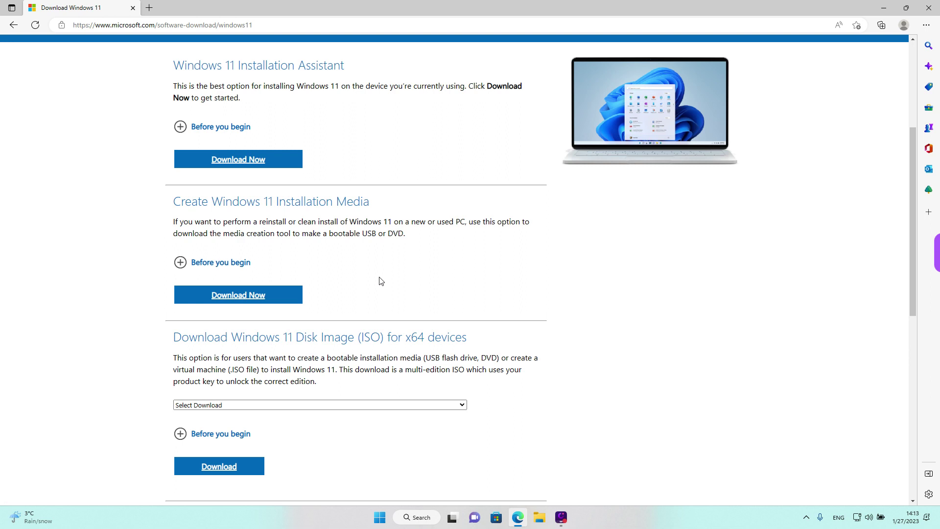
pyautogui.scroll(-2, 377, 279)
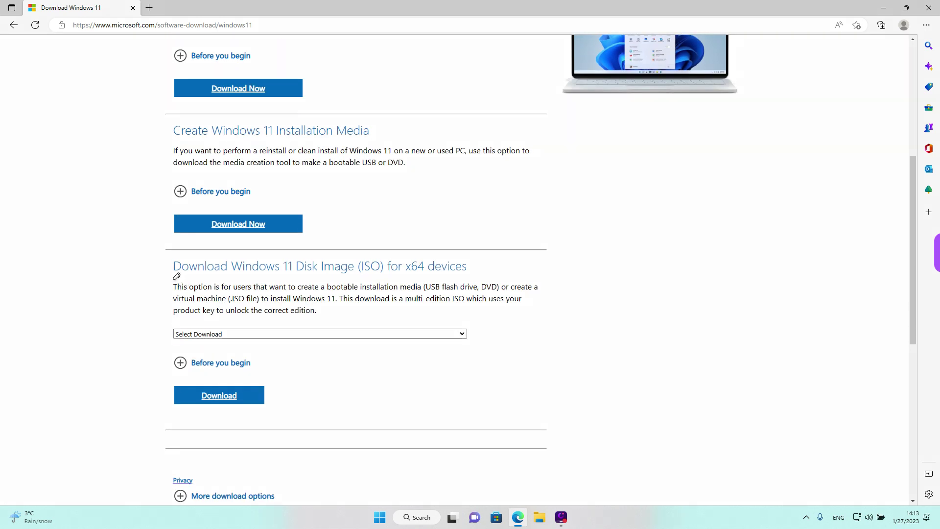
pyautogui.moveTo(172, 277); pyautogui.dragTo(354, 278)
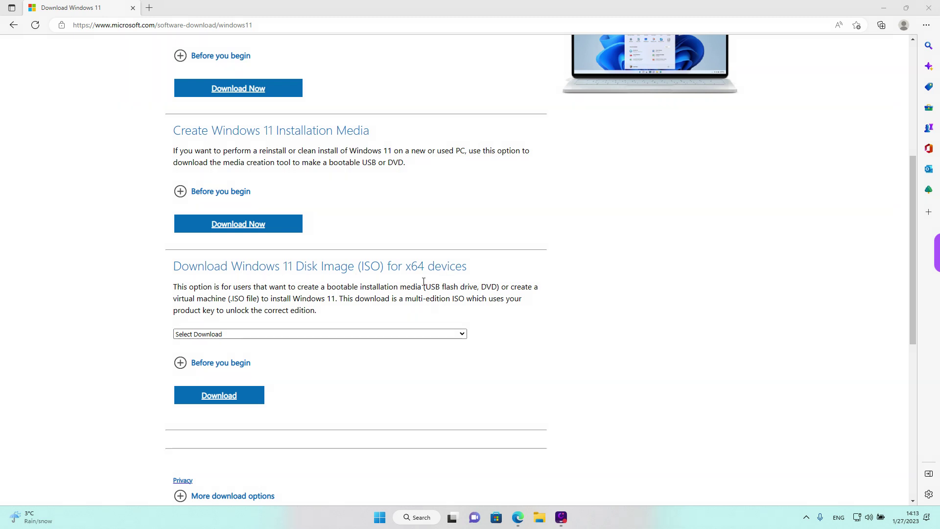
pyautogui.moveTo(400, 277); pyautogui.dragTo(477, 276)
pyautogui.click(394, 515)
pyautogui.rightClick(382, 518)
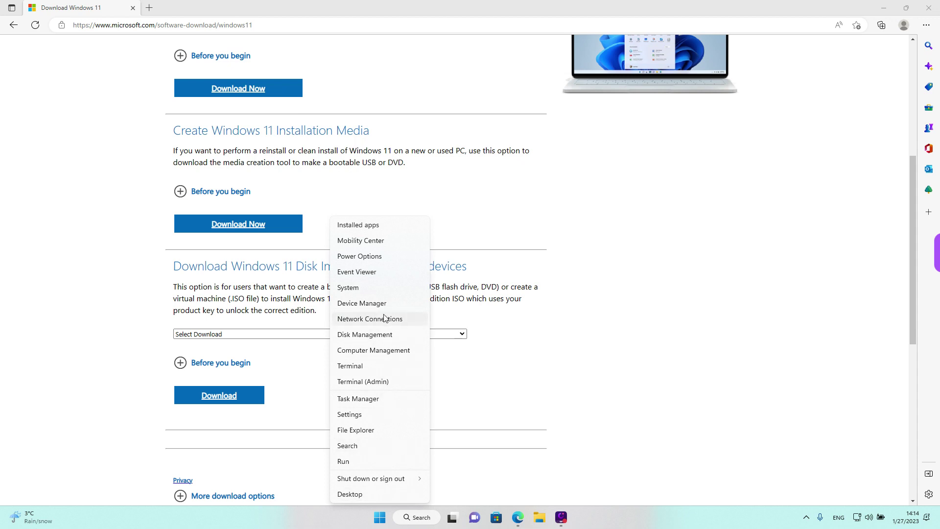
pyautogui.click(367, 293)
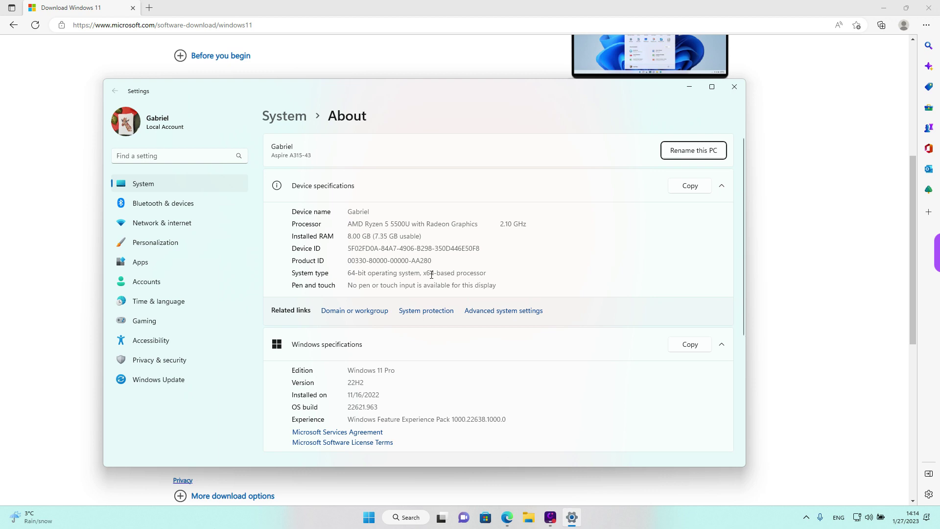
pyautogui.moveTo(488, 273); pyautogui.dragTo(344, 272)
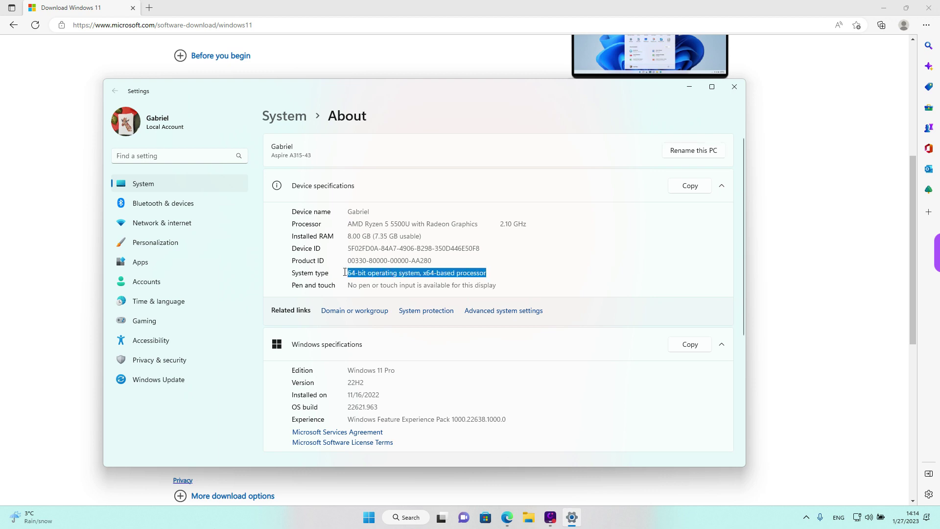
pyautogui.click(491, 272)
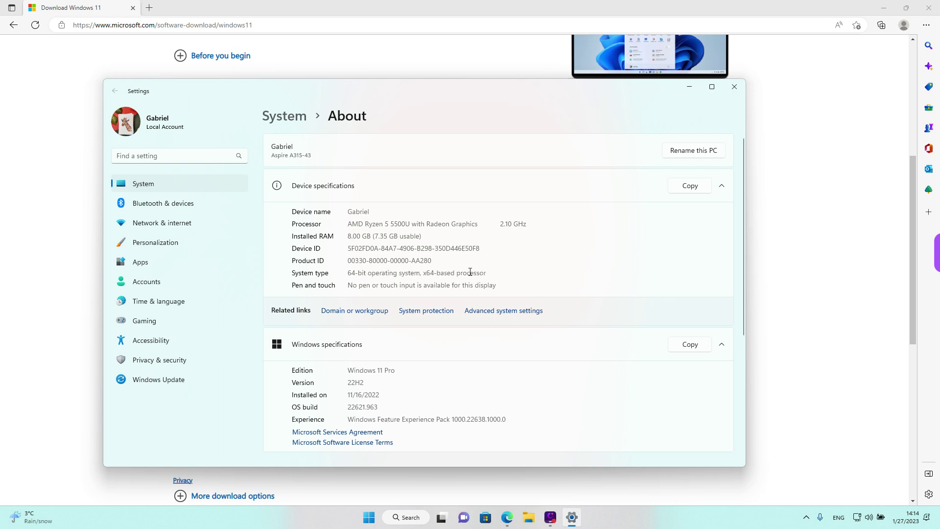
pyautogui.click(734, 87)
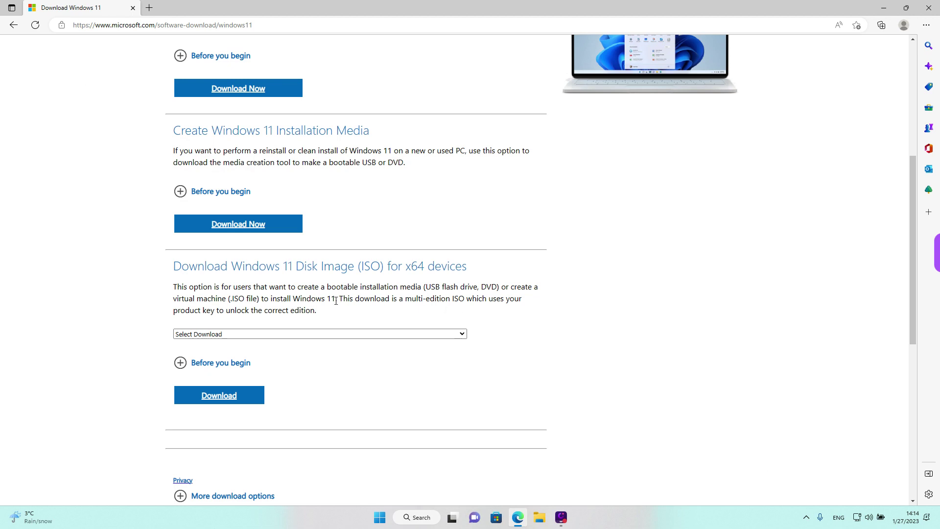
# - Expand the ISO's 'Before you begin' notes and scroll through the download requirements
pyautogui.scroll(-3, 294, 292)
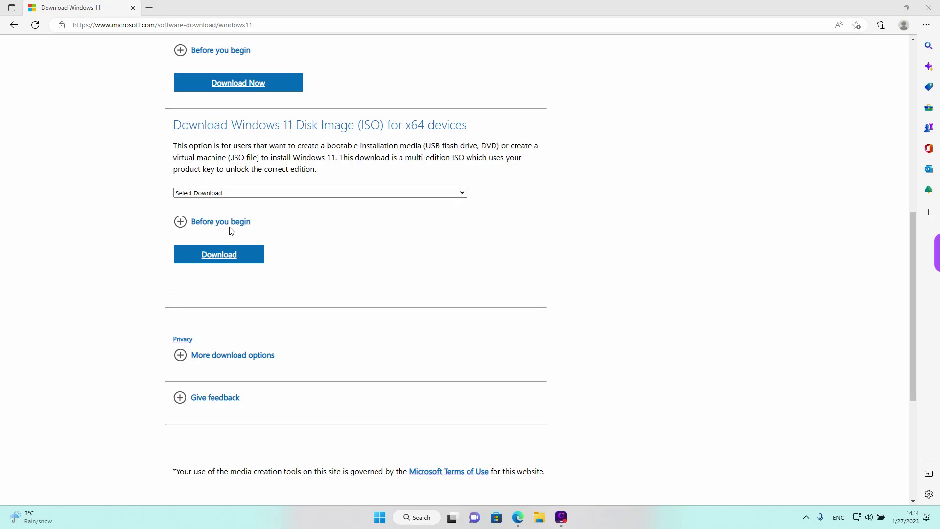
pyautogui.click(222, 226)
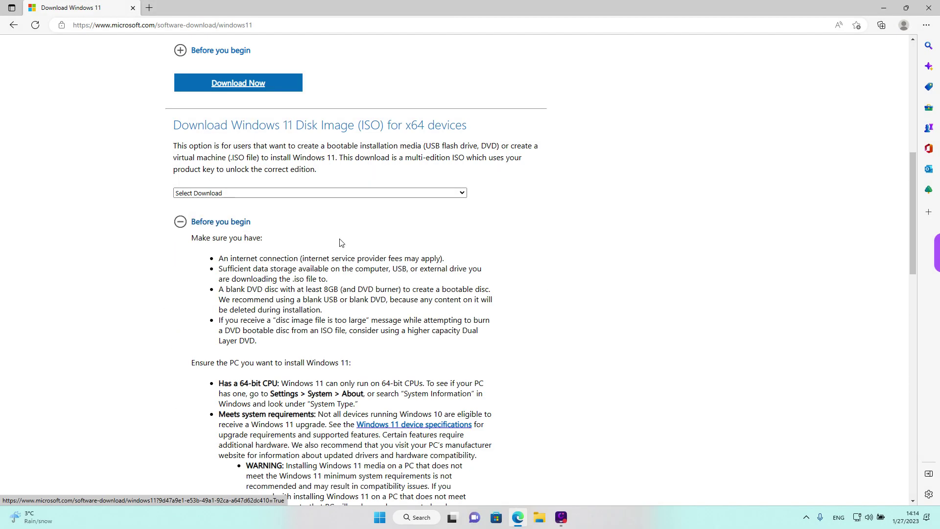
pyautogui.scroll(-1, 316, 226)
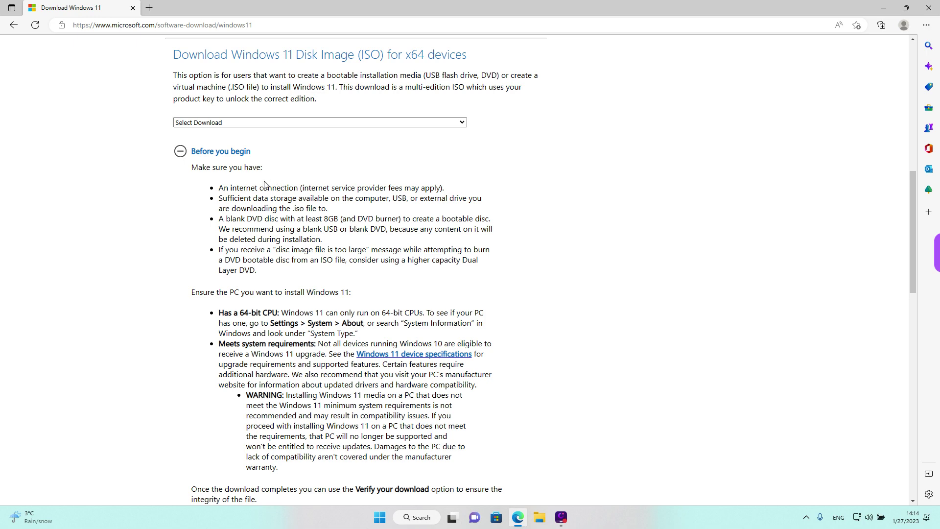
pyautogui.scroll(-1, 341, 216)
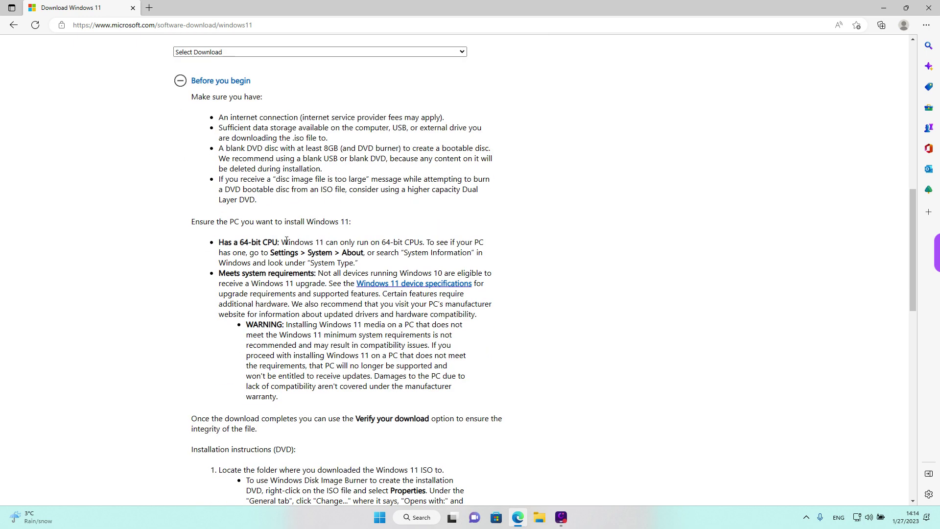
pyautogui.scroll(-1, 299, 216)
pyautogui.scroll(-3, 299, 215)
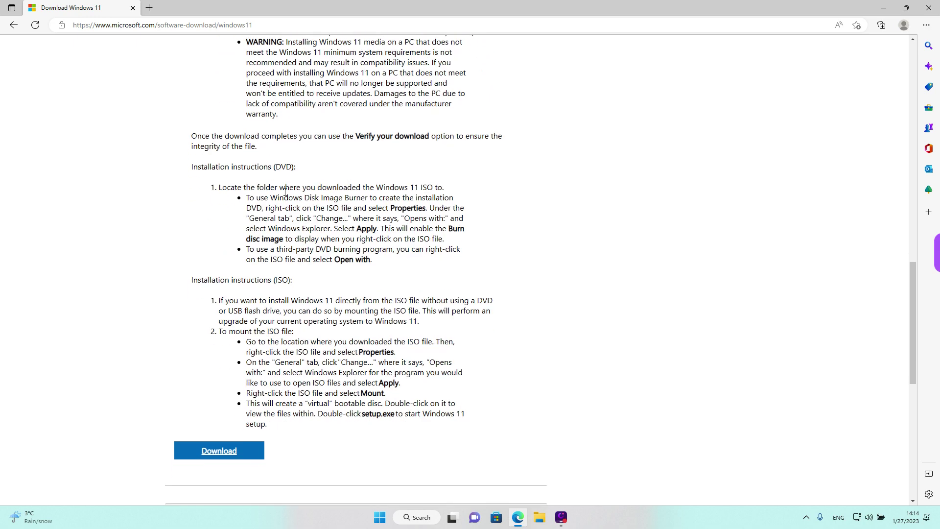
pyautogui.scroll(-2, 301, 310)
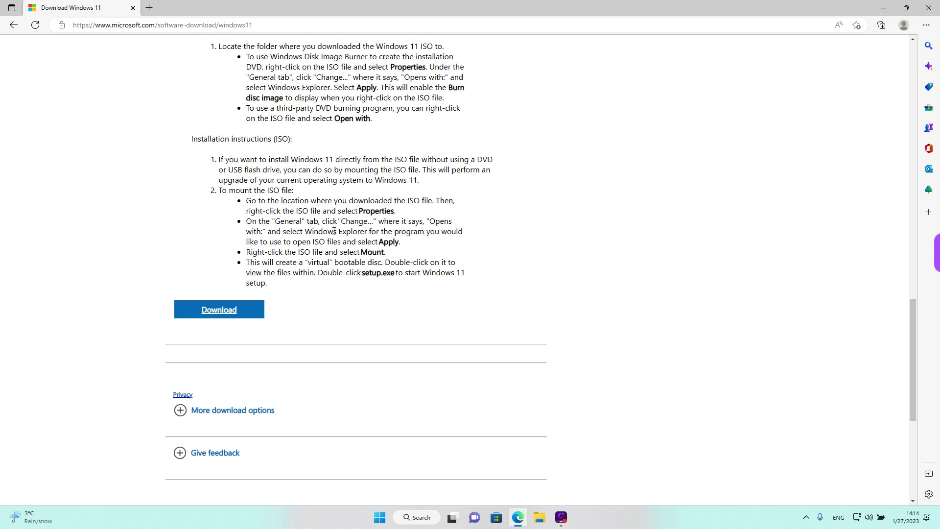
# - Select Windows 11 (multi-edition ISO for x64 devices) from the edition list and submit it with Download
pyautogui.click(233, 315)
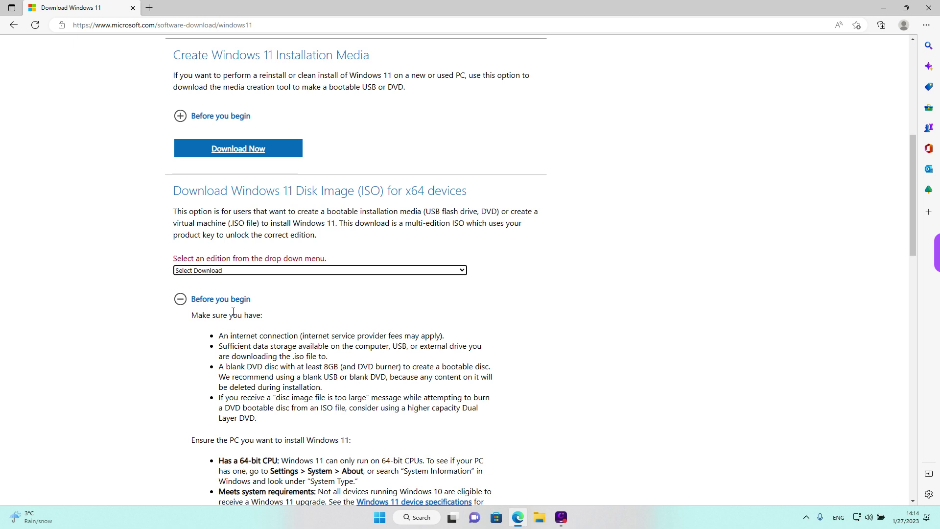
pyautogui.click(223, 272)
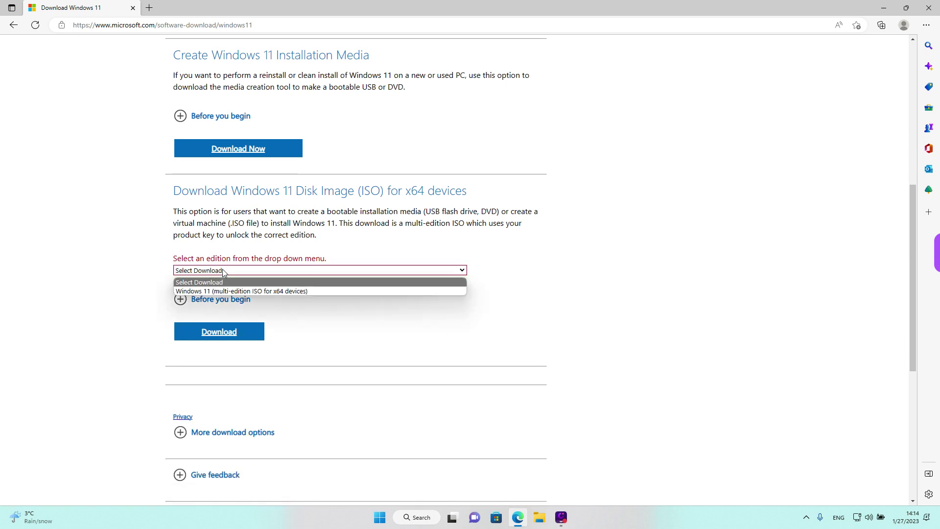
pyautogui.click(310, 290)
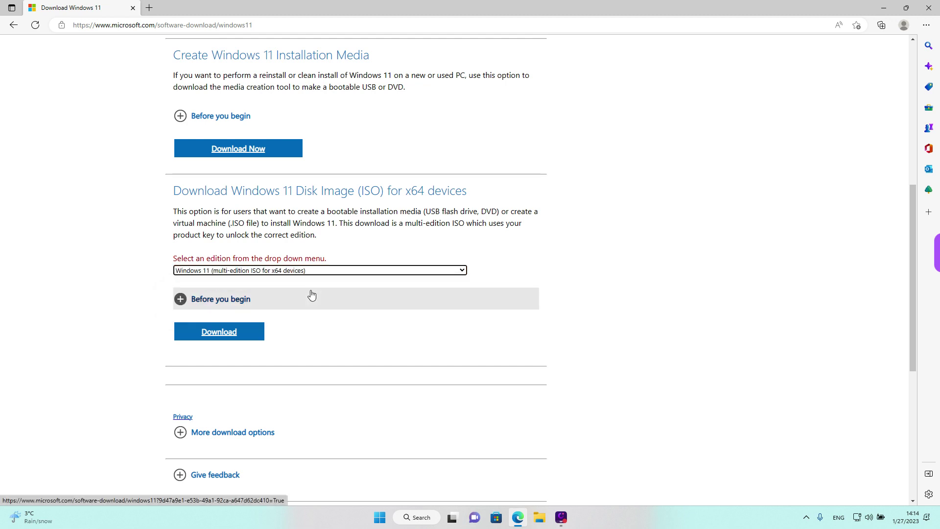
pyautogui.click(236, 337)
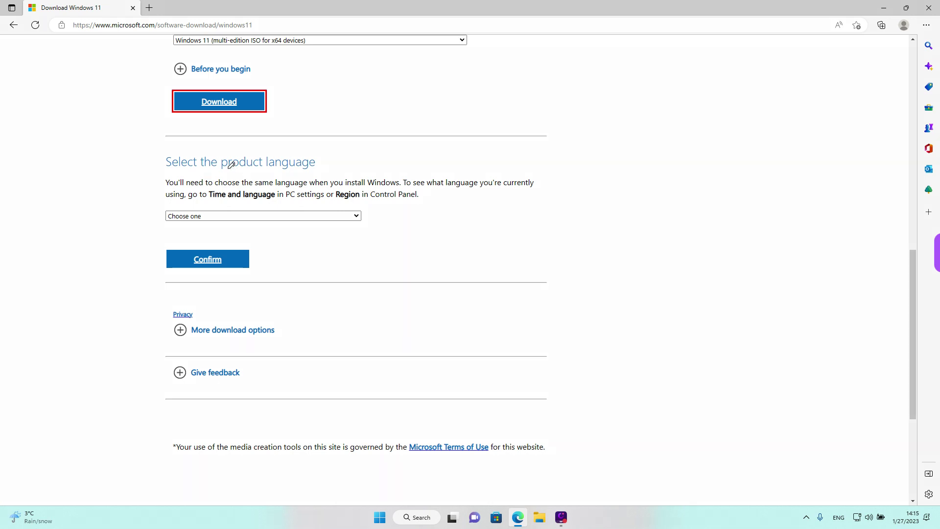
# - Pick English International from the product language list and confirm it
pyautogui.moveTo(221, 171); pyautogui.dragTo(324, 175)
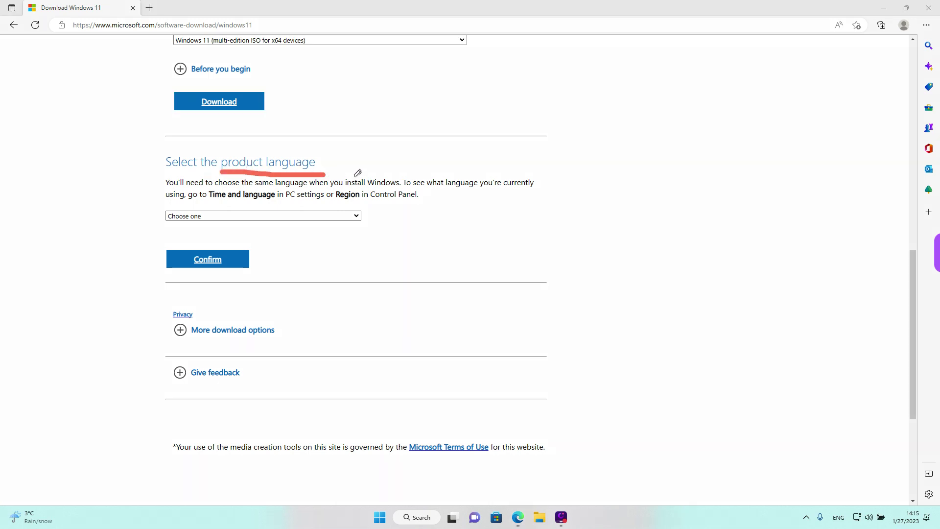
pyautogui.press('Escape')
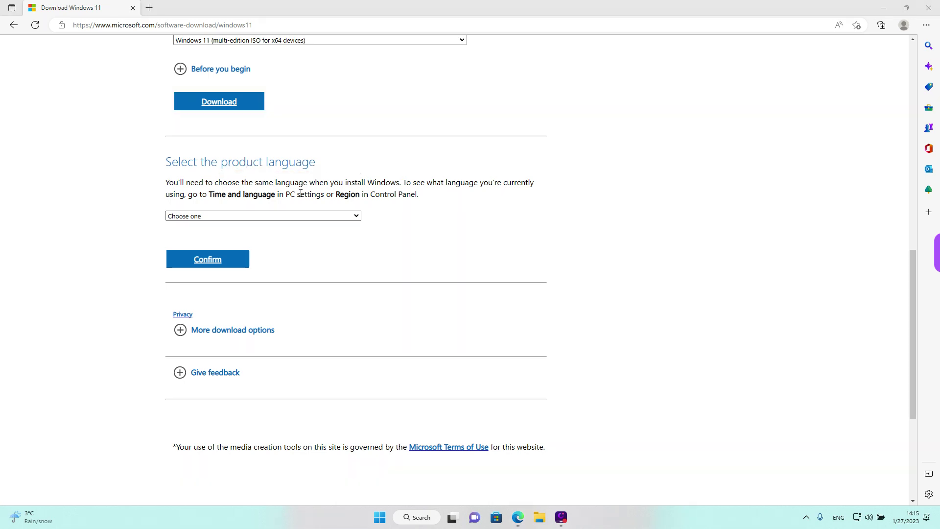
pyautogui.click(206, 216)
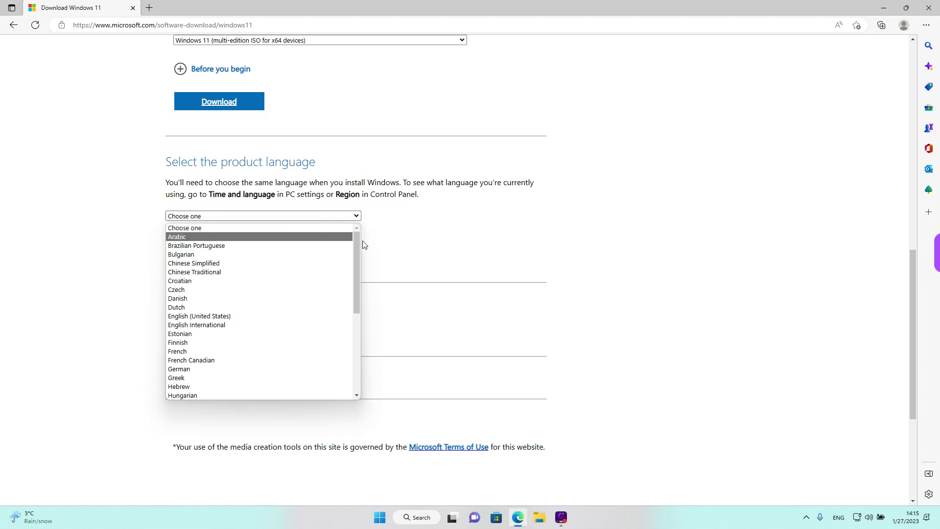
pyautogui.moveTo(358, 241)
pyautogui.mouseDown()
pyautogui.moveTo(360, 339)
pyautogui.moveTo(356, 230)
pyautogui.mouseUp()
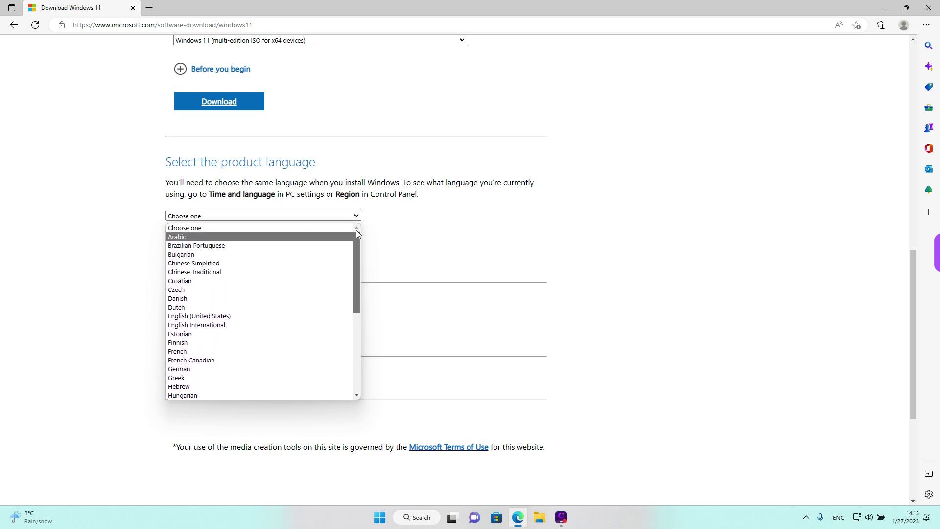
pyautogui.click(245, 325)
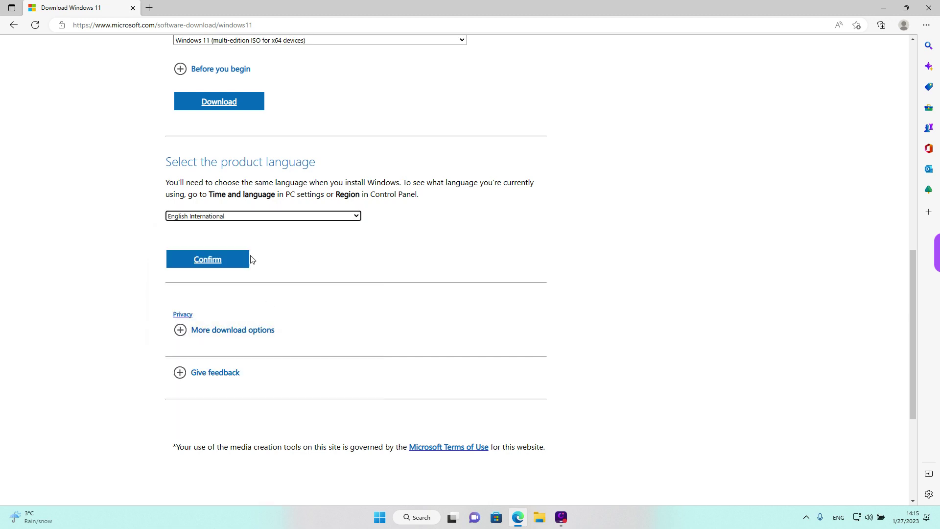
pyautogui.click(196, 262)
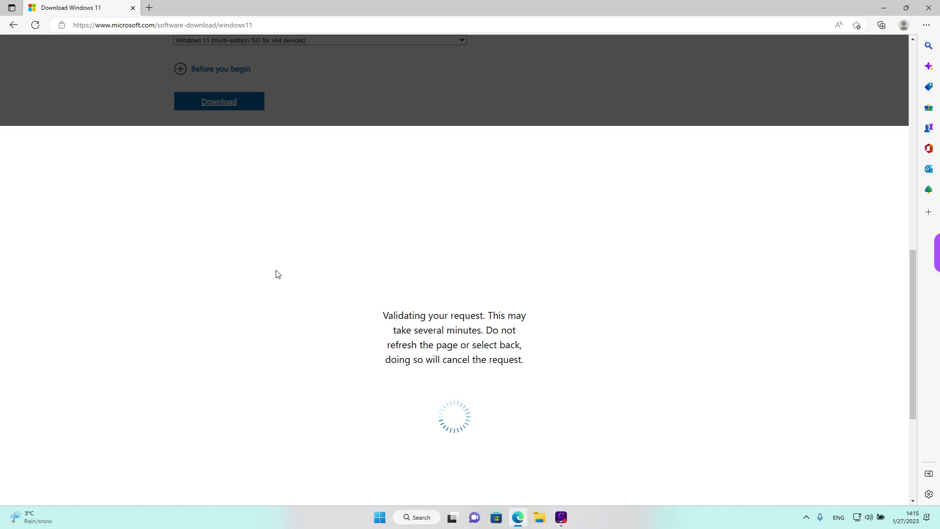
# - Mute the sound and highlight the note that the download links are valid for 24 hours
pyautogui.press('XF86AudioMute')
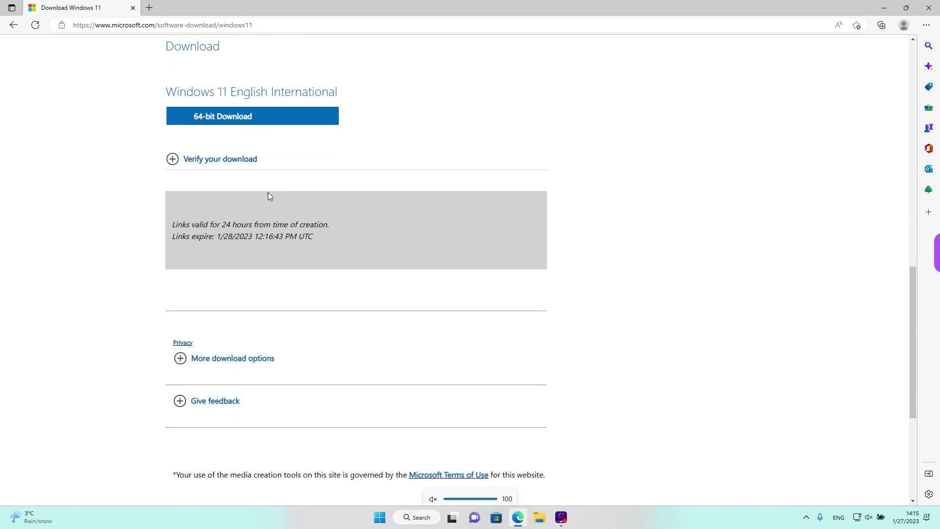
pyautogui.scroll(2, 287, 189)
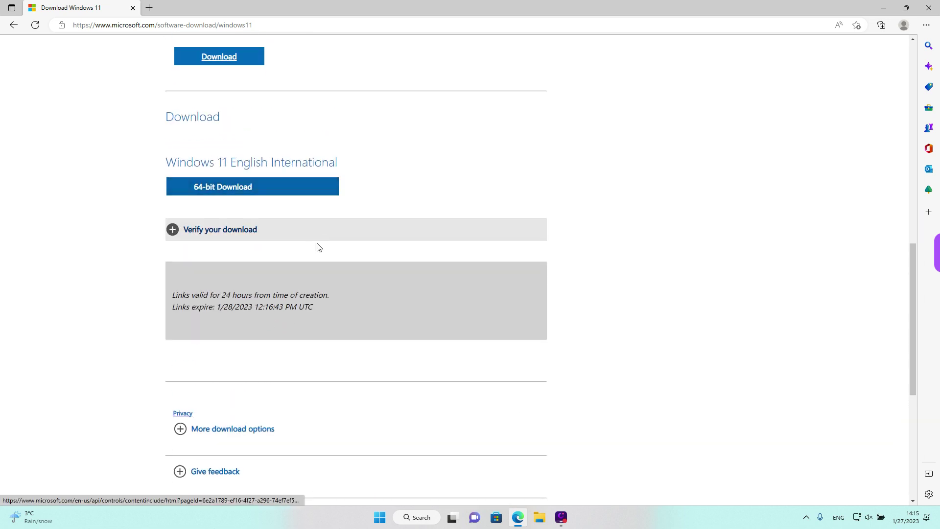
pyautogui.moveTo(183, 295); pyautogui.dragTo(321, 297)
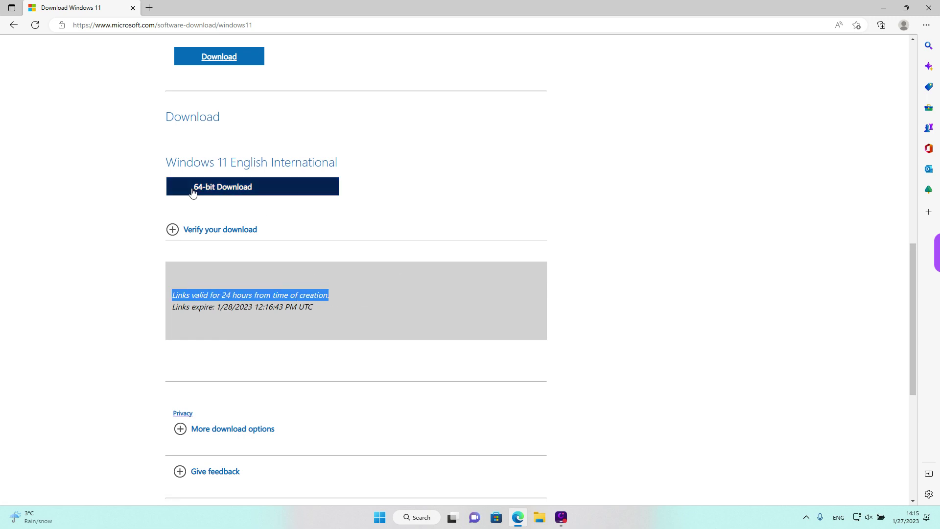
pyautogui.click(189, 204)
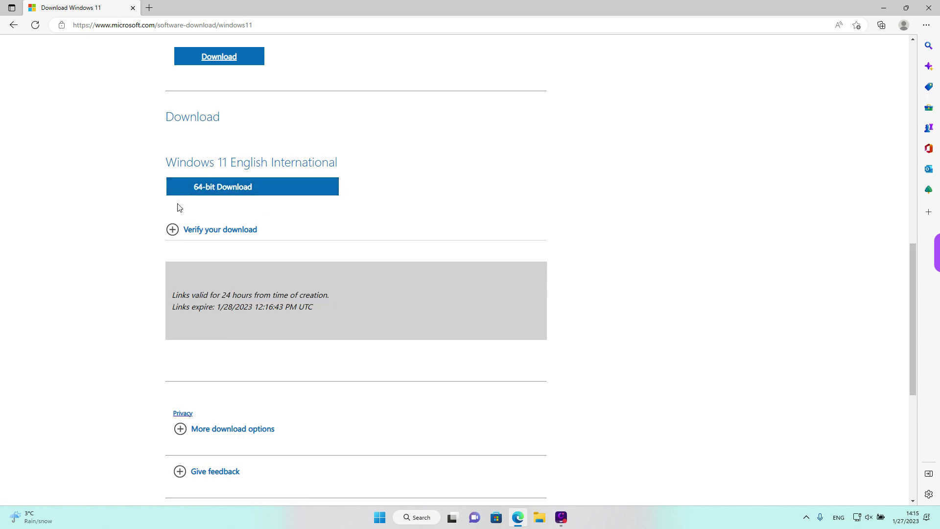
pyautogui.moveTo(171, 204); pyautogui.dragTo(351, 200)
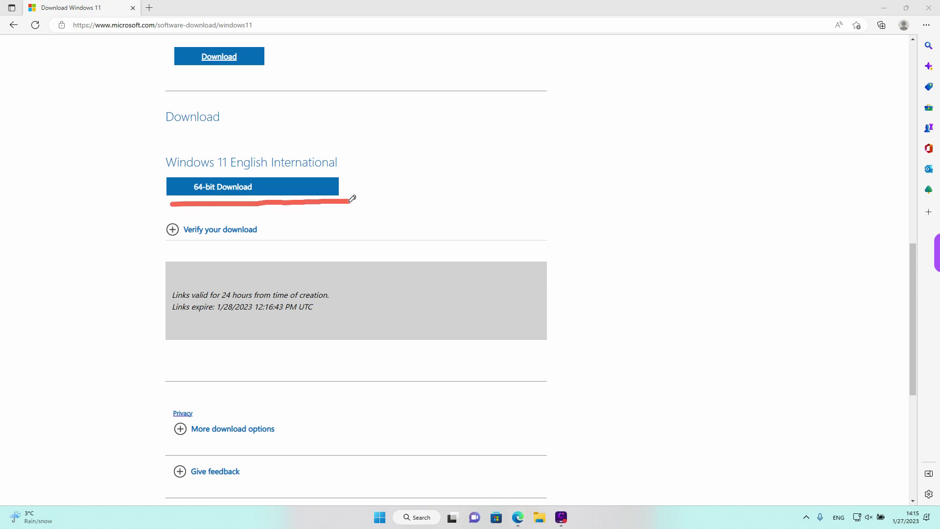
pyautogui.moveTo(228, 170); pyautogui.dragTo(343, 171)
pyautogui.press('Escape')
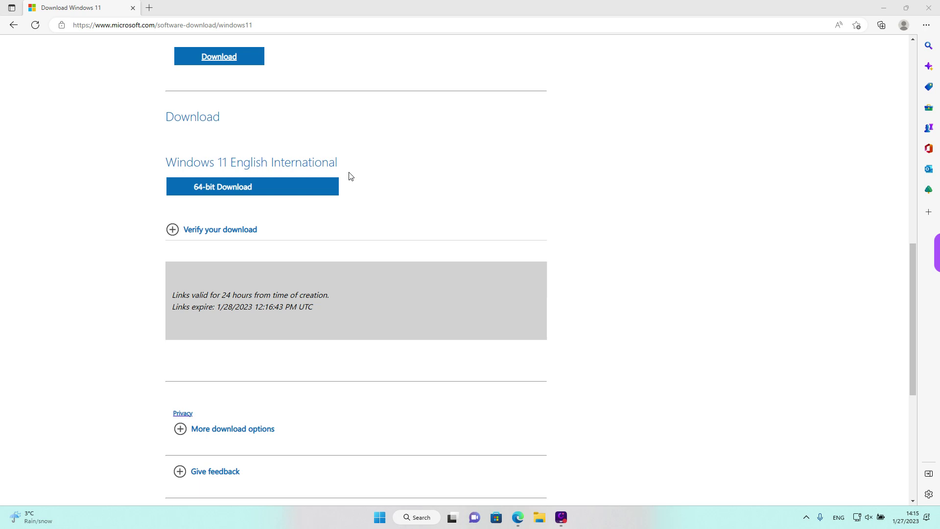
# - Start the 64-bit English International ISO download, then close the download progress panel
pyautogui.click(256, 189)
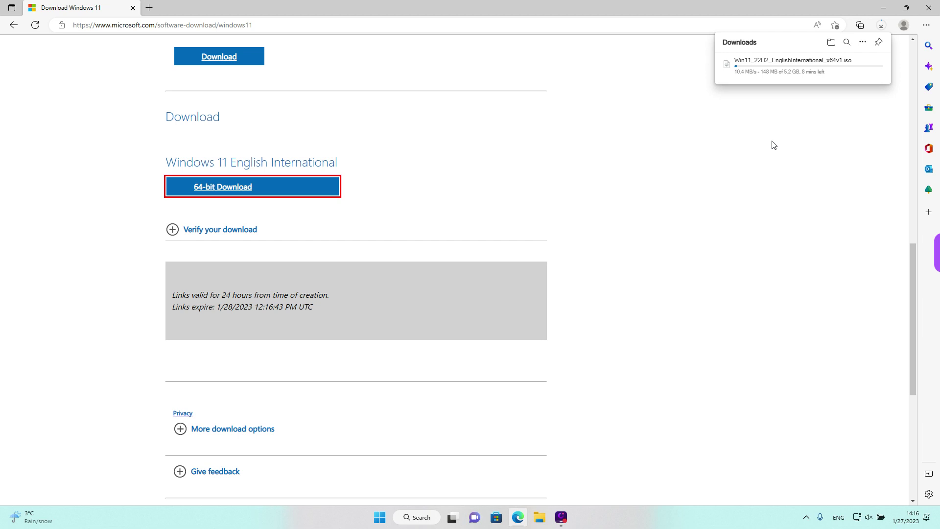
pyautogui.click(727, 149)
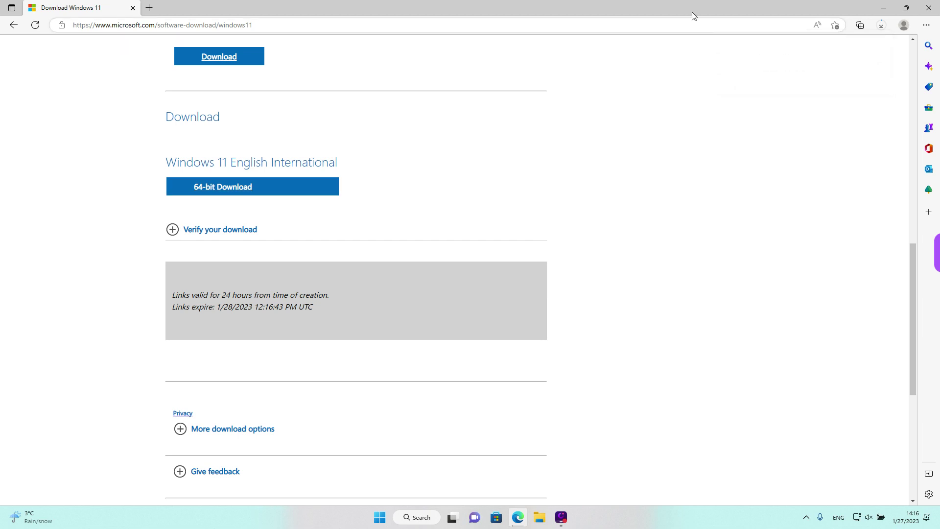